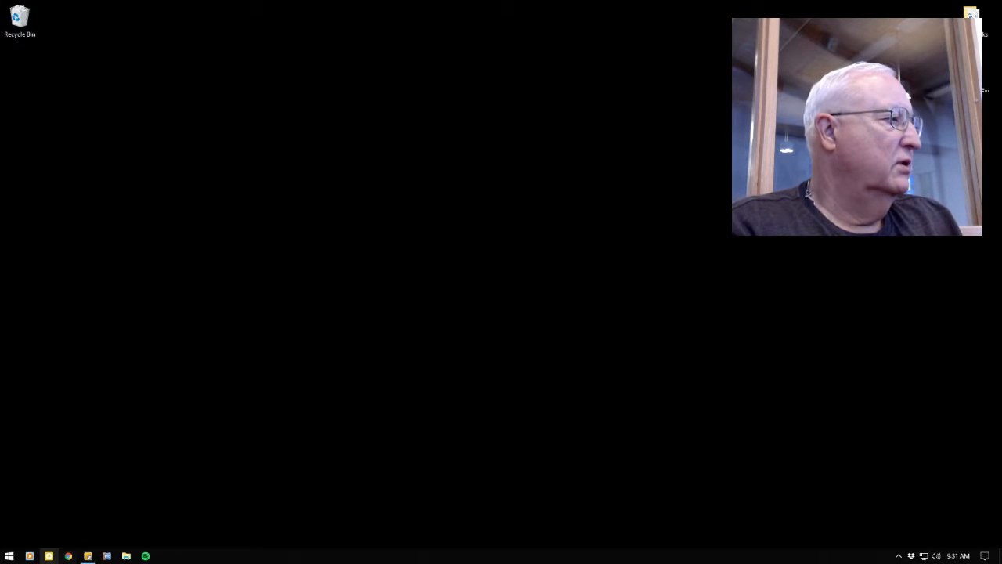
Step: Choose Main Display (1920 x 1080) as the capture source in Desktop Presenter and minimize its window
mouse_move(88, 556)
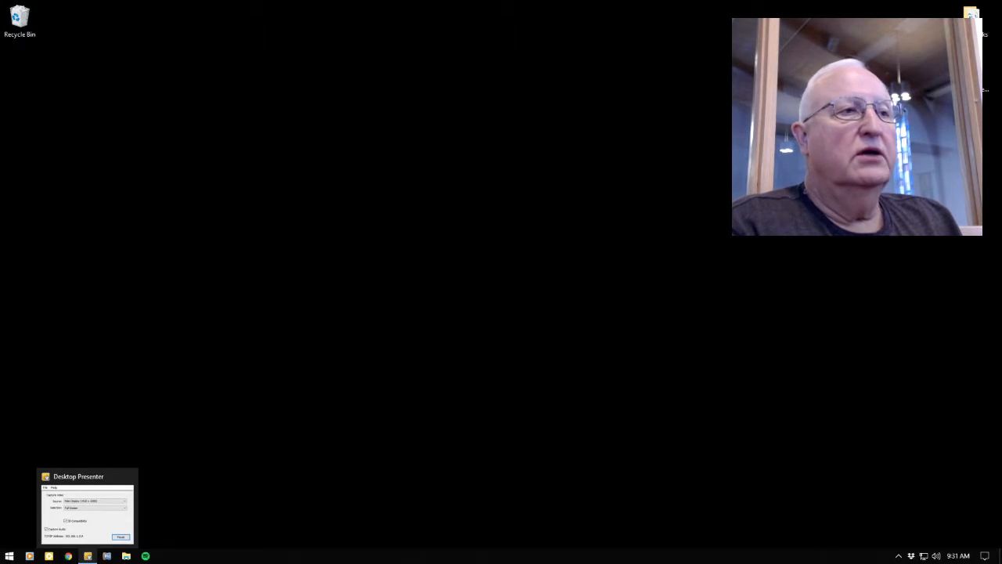
left_click(87, 555)
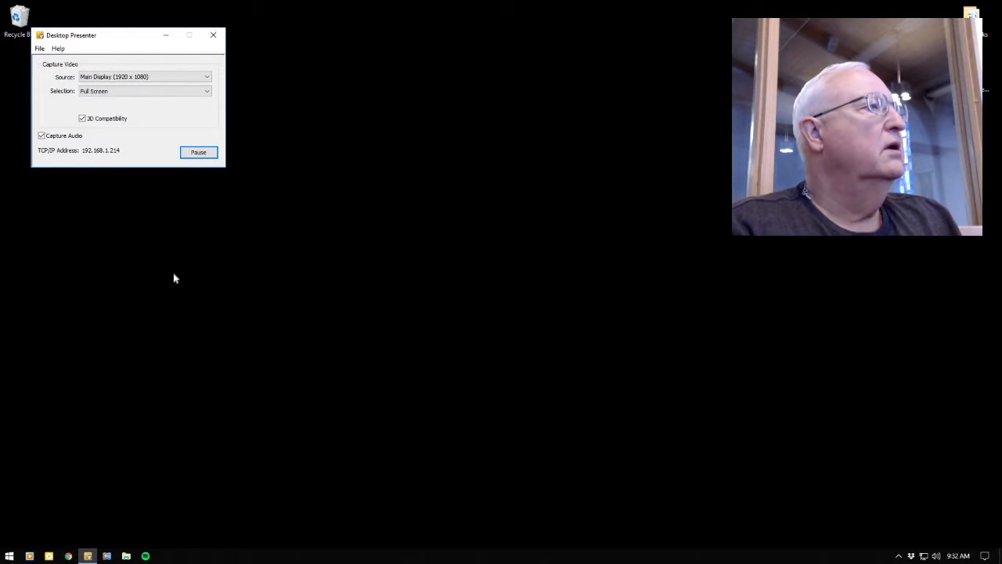
left_click(209, 78)
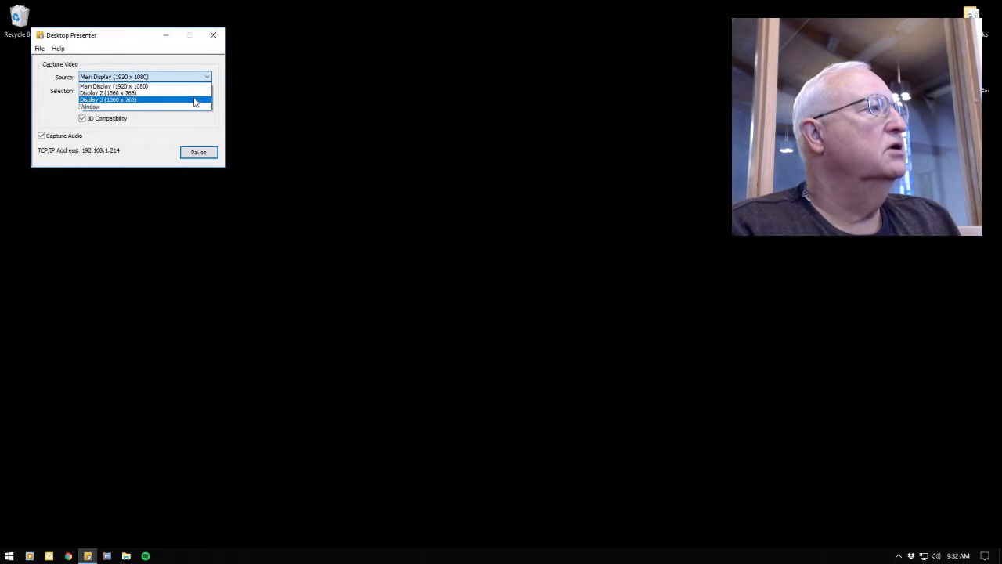
left_click(186, 86)
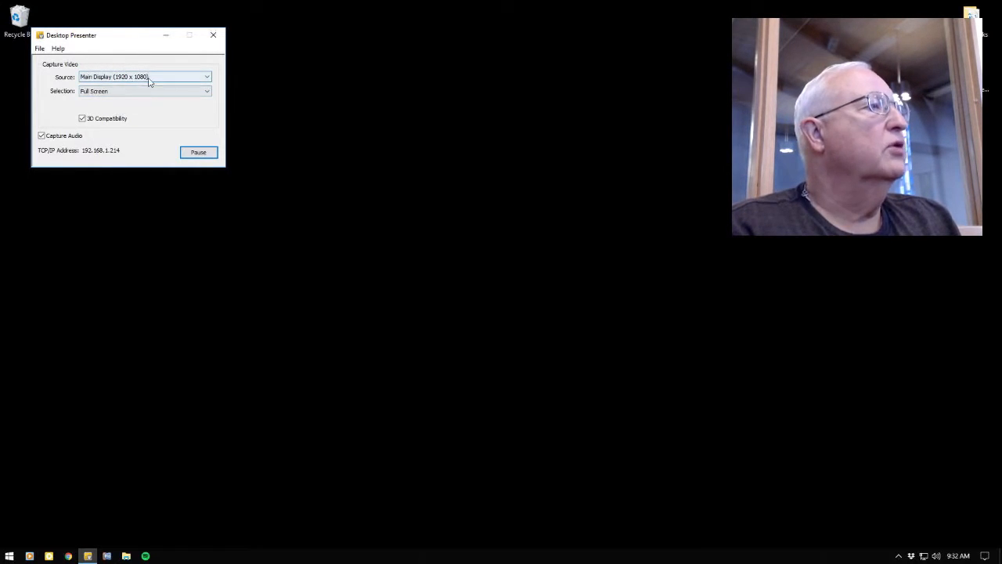
left_click(174, 79)
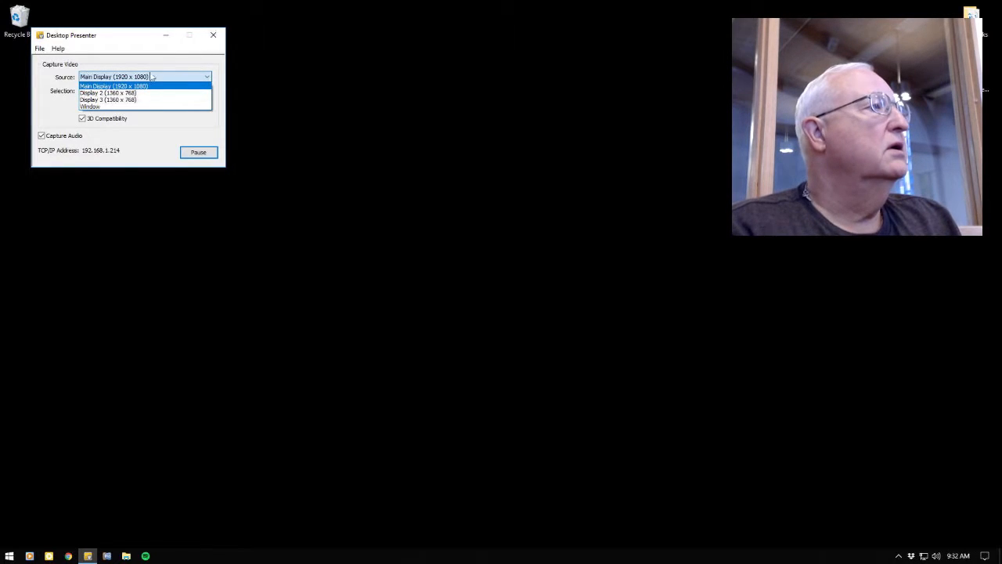
left_click(165, 38)
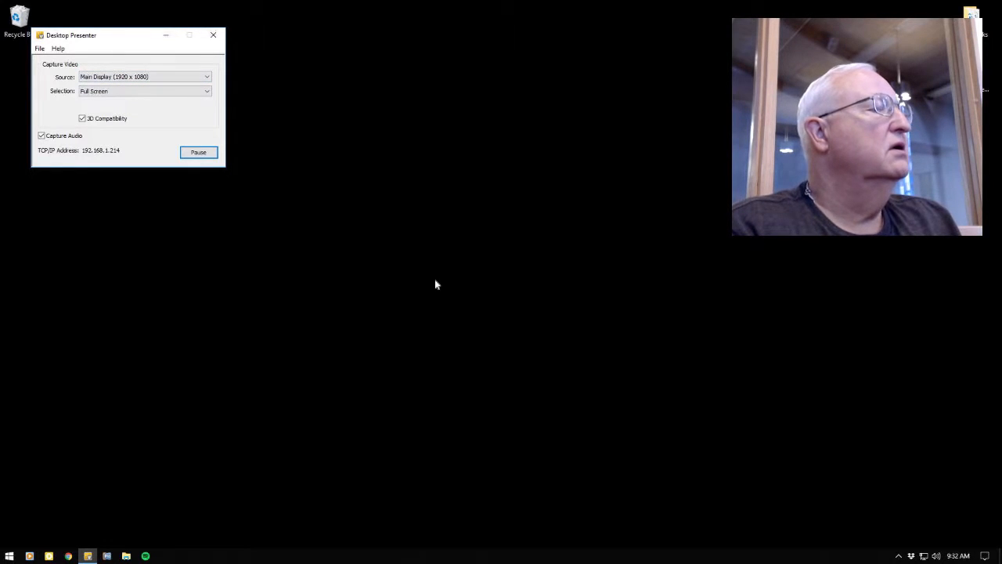
left_click(171, 37)
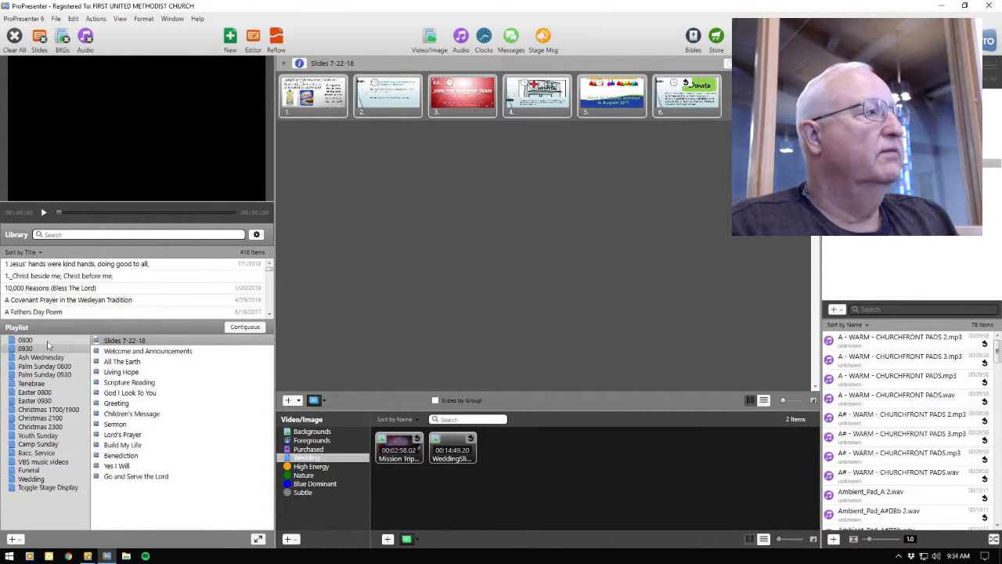
Step: Remove the Slides 7-22-18 presentation from the 0800 playlist
left_click(47, 342)
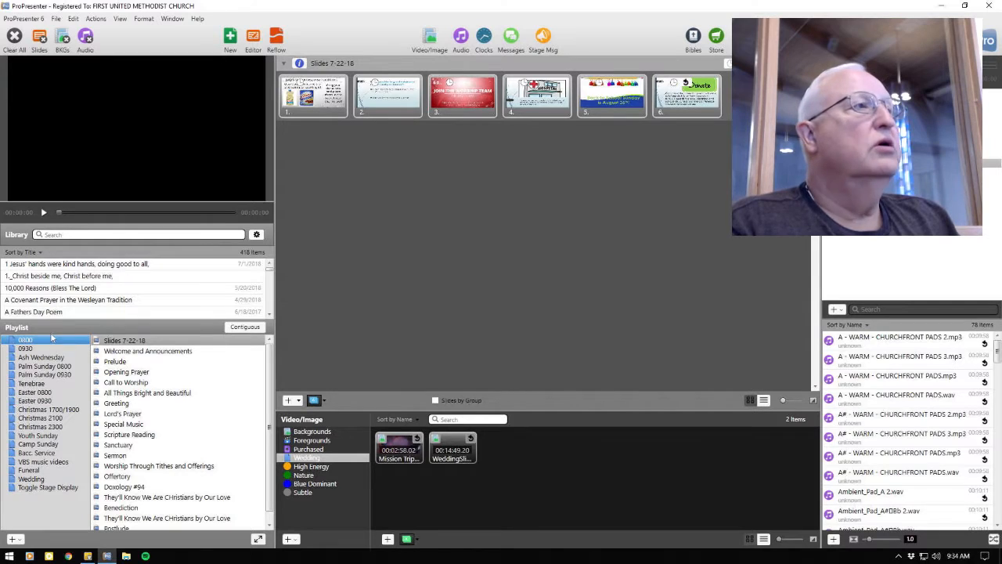
right_click(145, 343)
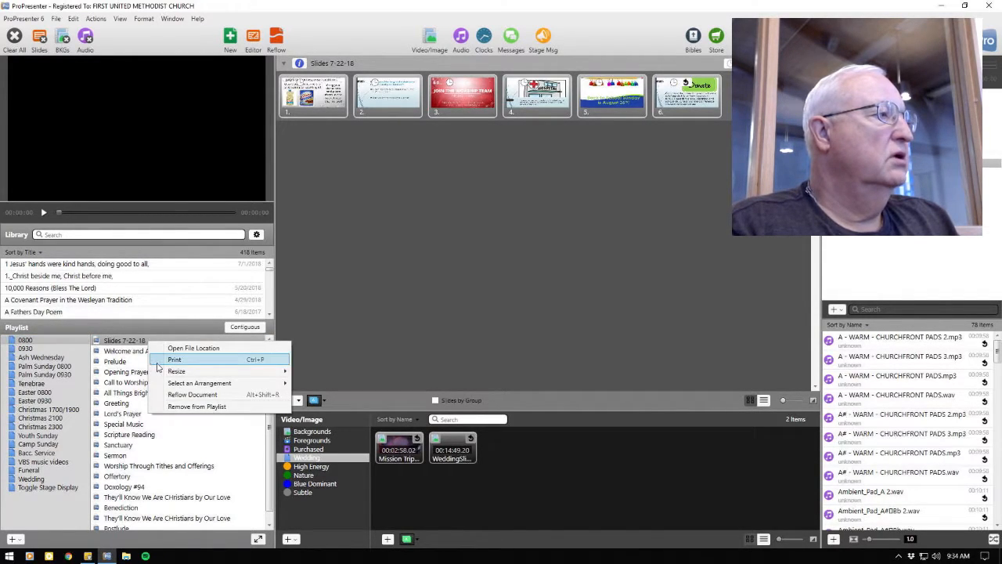
left_click(174, 407)
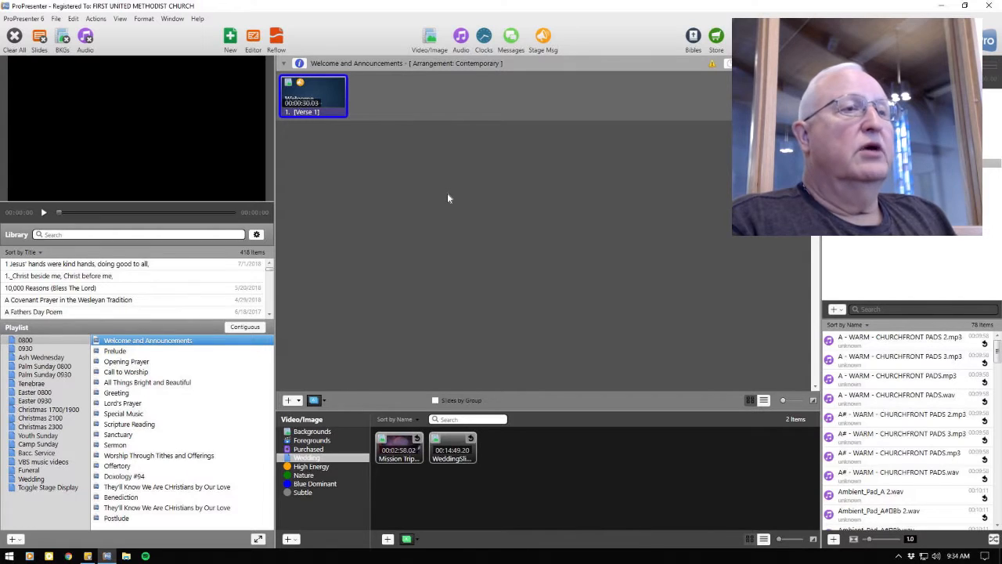
Step: Import the Slides 7-22-18 PowerPoint file from the Dropbox announcements folder, bringing in all slides as JPEG images
left_click(57, 19)
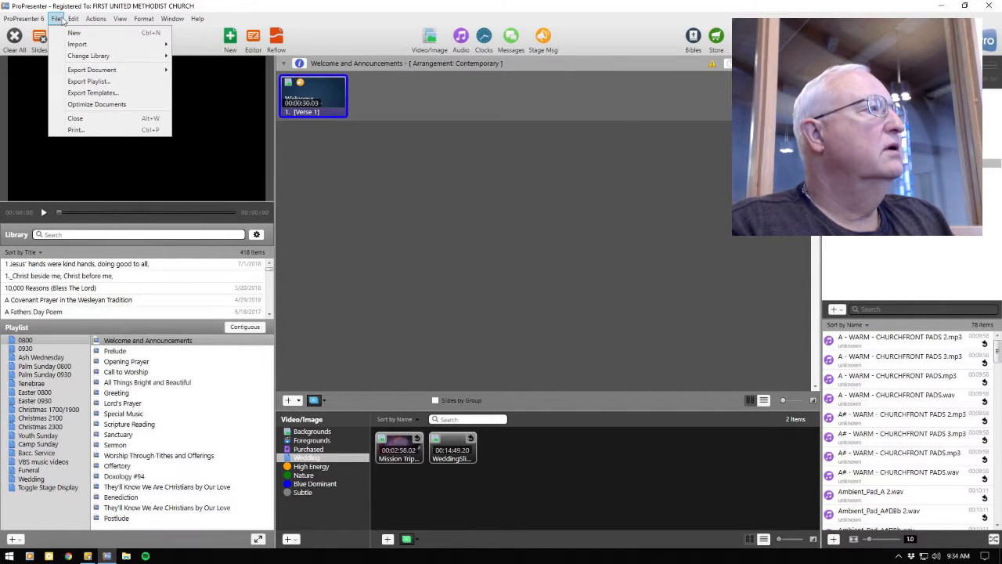
mouse_move(67, 46)
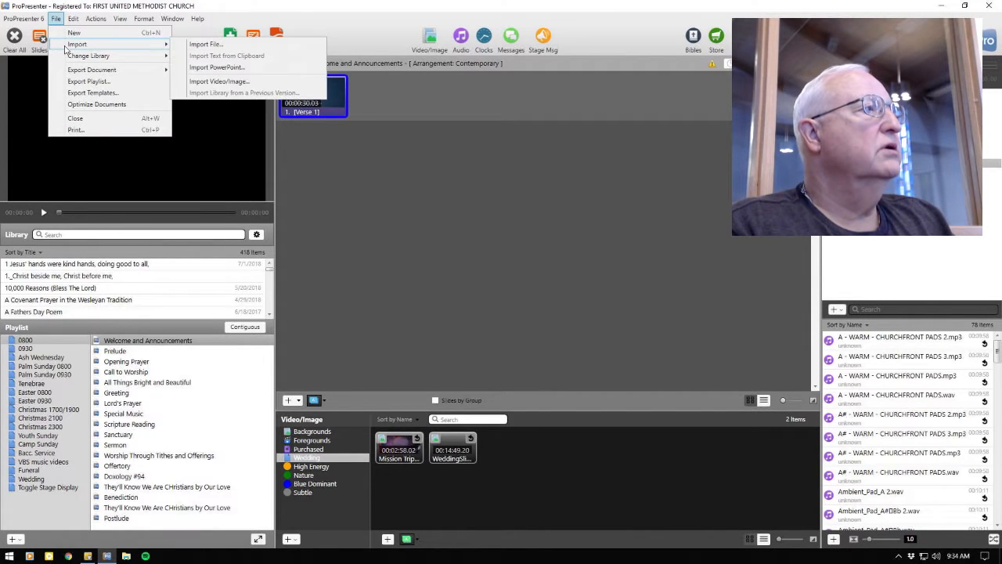
left_click(232, 69)
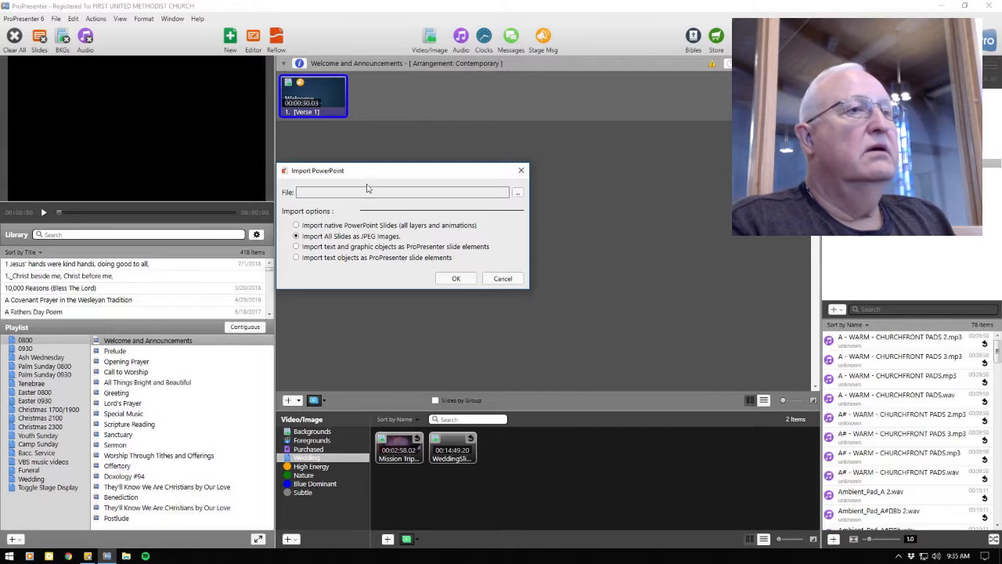
left_click(517, 196)
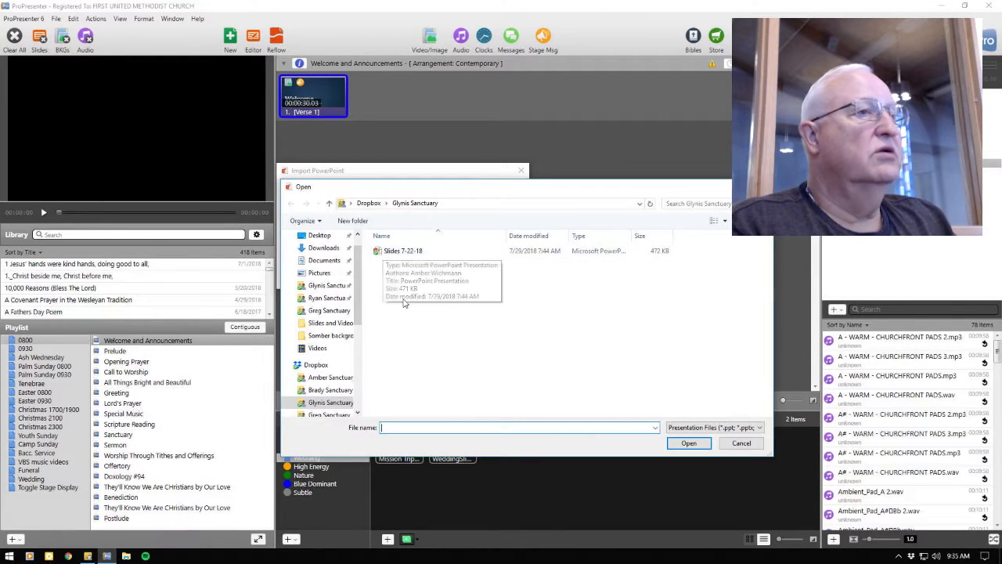
left_click(389, 259)
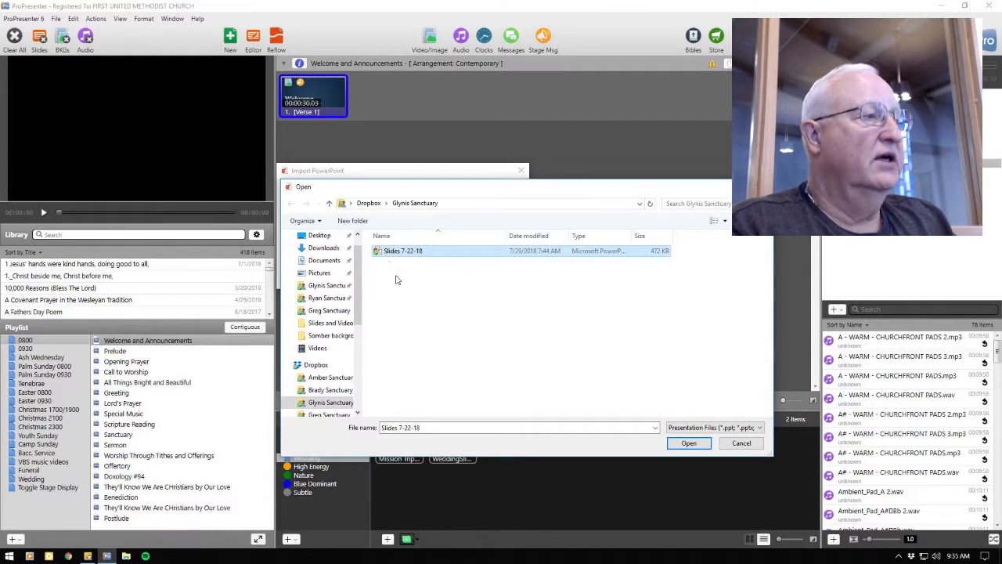
left_click(689, 444)
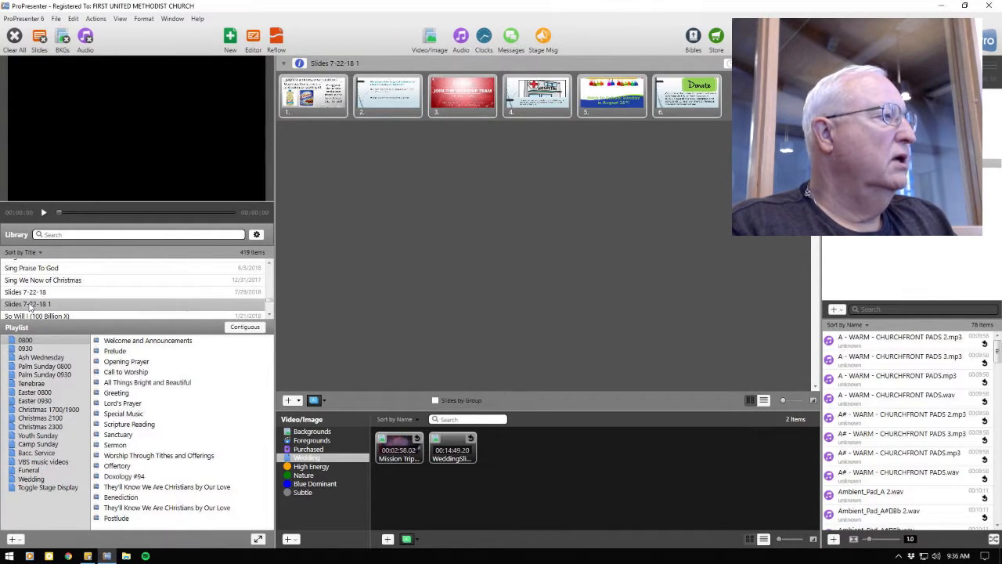
Step: Add Slides 7-22-18 1 from the library to the start of the 0800 playlist and select it there
left_click_drag(29, 305, 118, 342)
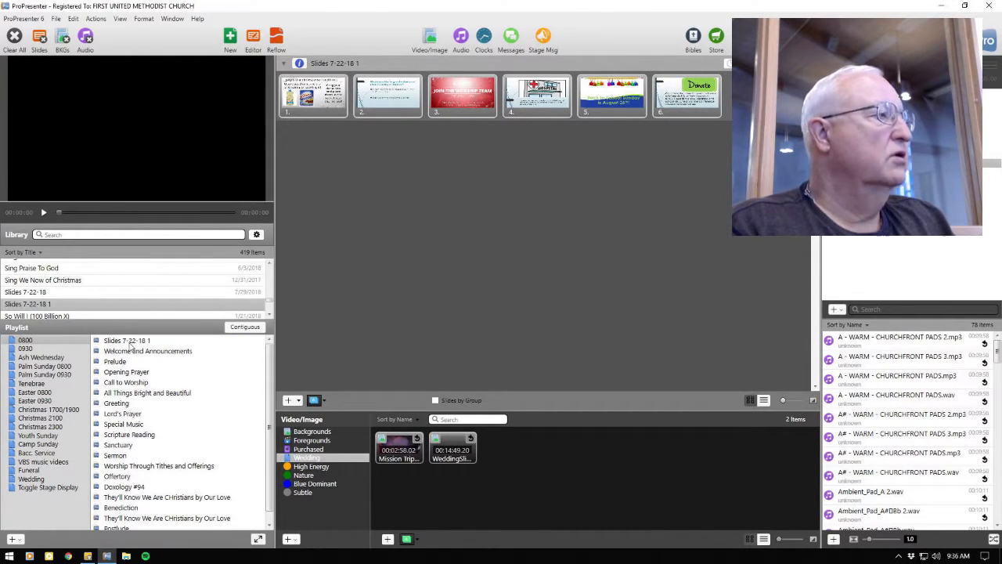
left_click(131, 344)
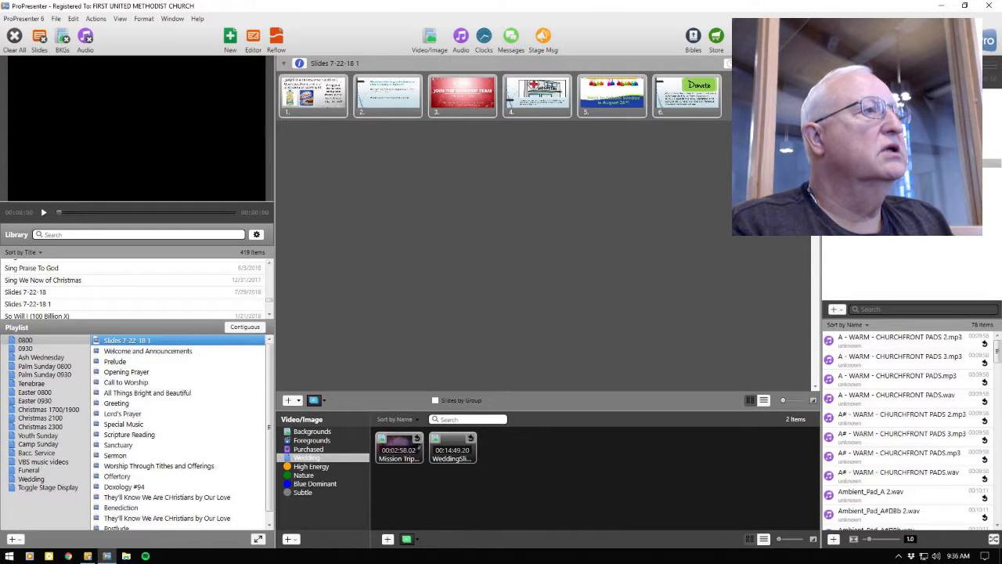
Step: Show the arrangement area for Slides 7-22-18 1 and restore the maximized window to a smaller size
left_click(731, 64)
left_click(731, 63)
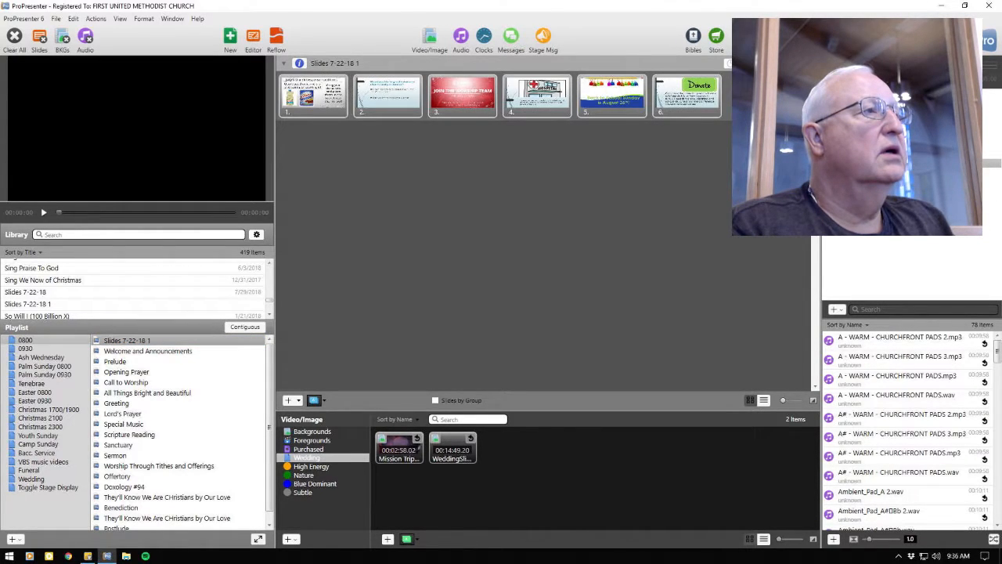
left_click(748, 64)
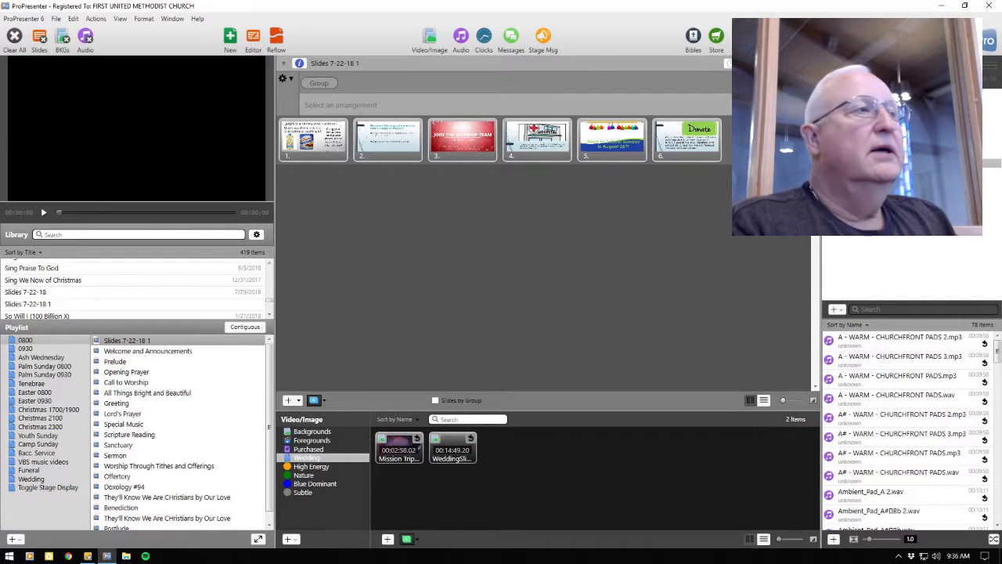
left_click(965, 7)
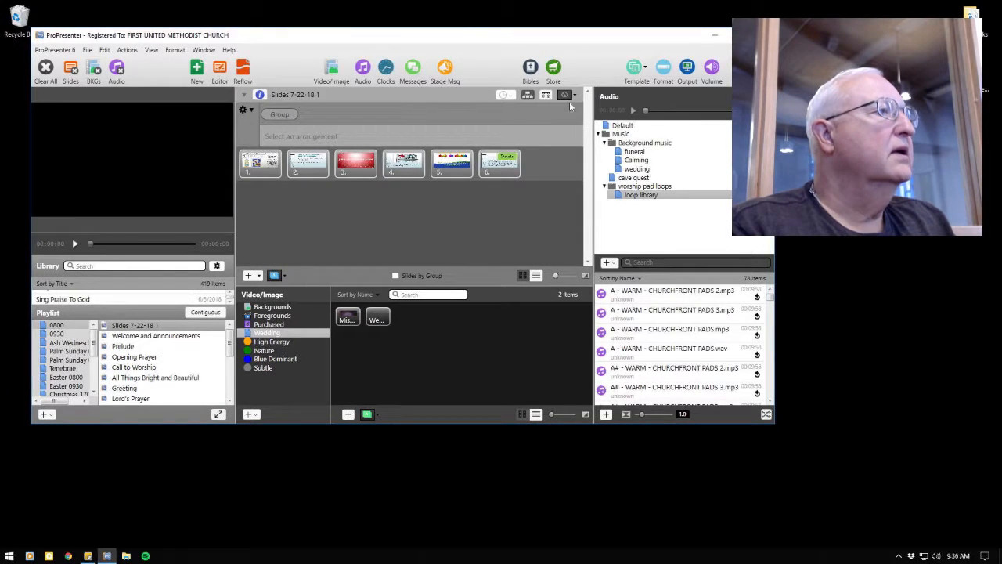
left_click(529, 95)
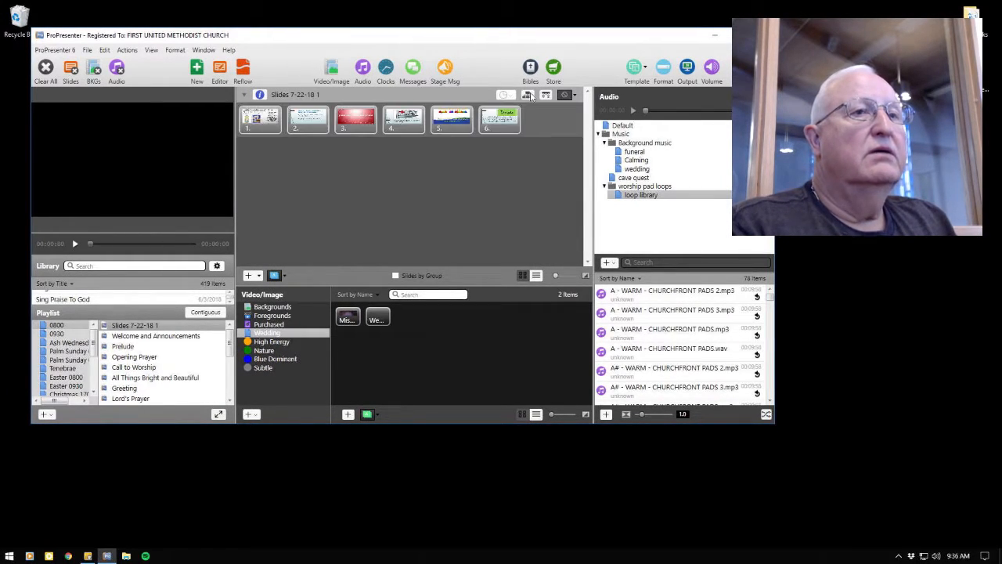
left_click(529, 95)
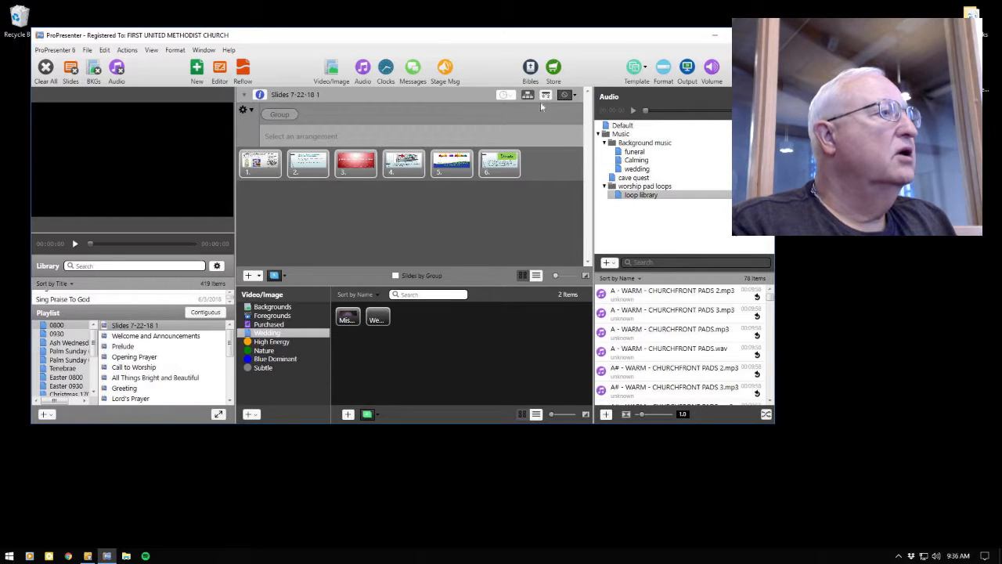
Step: Select all six slides, give them a looping automatic advance timer of 7, and maximize the window again
left_click(506, 165)
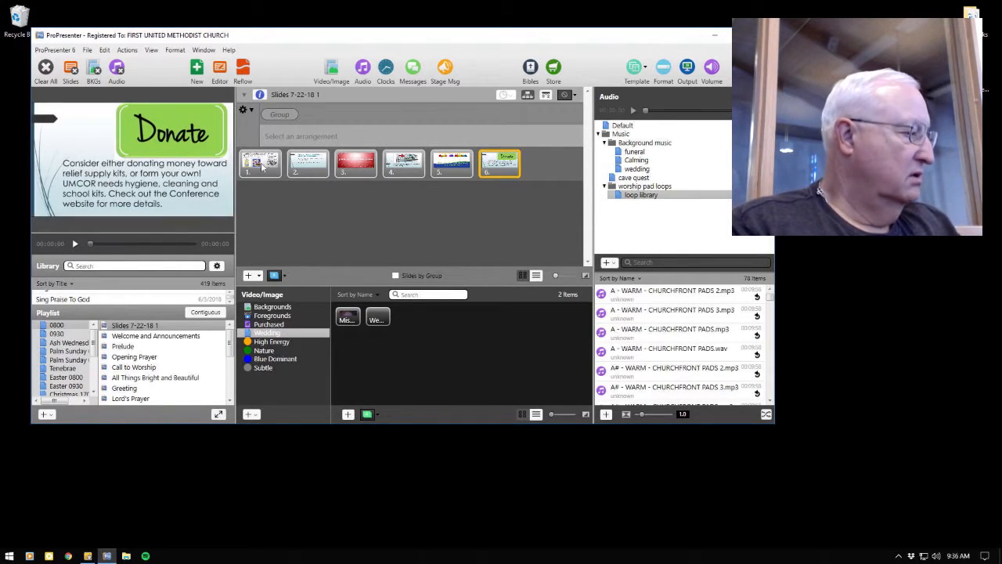
key("ctrl+a")
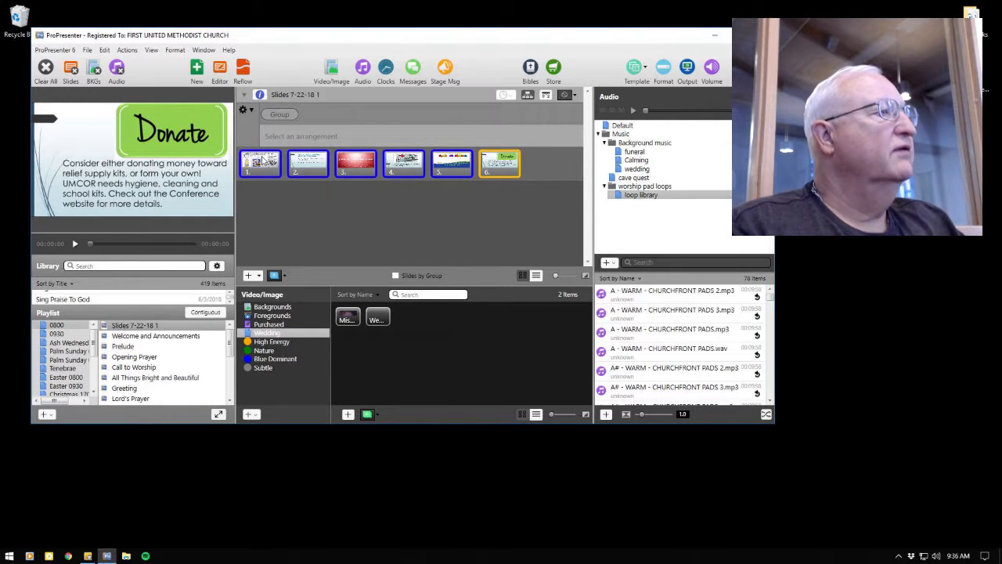
left_click(545, 96)
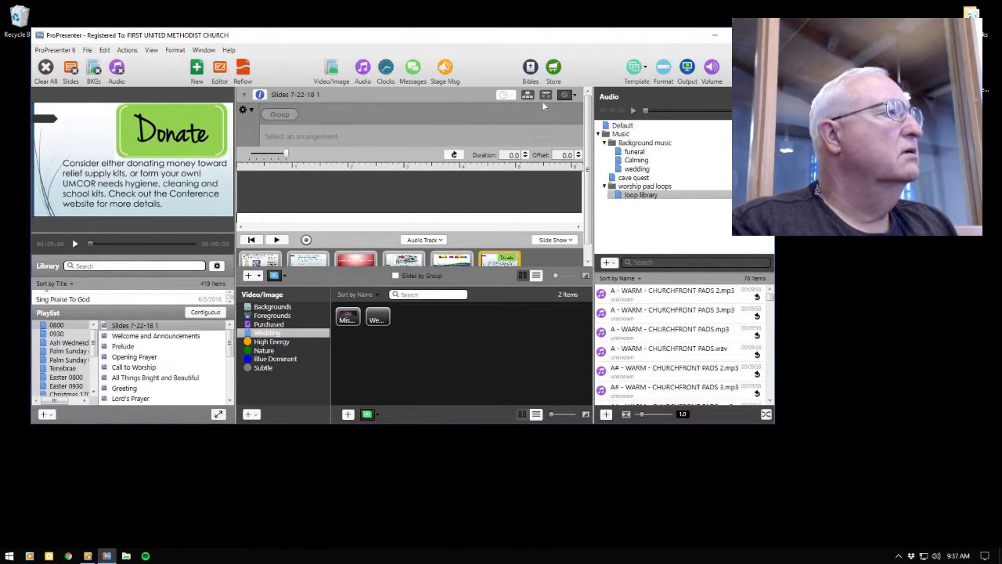
left_click(544, 97)
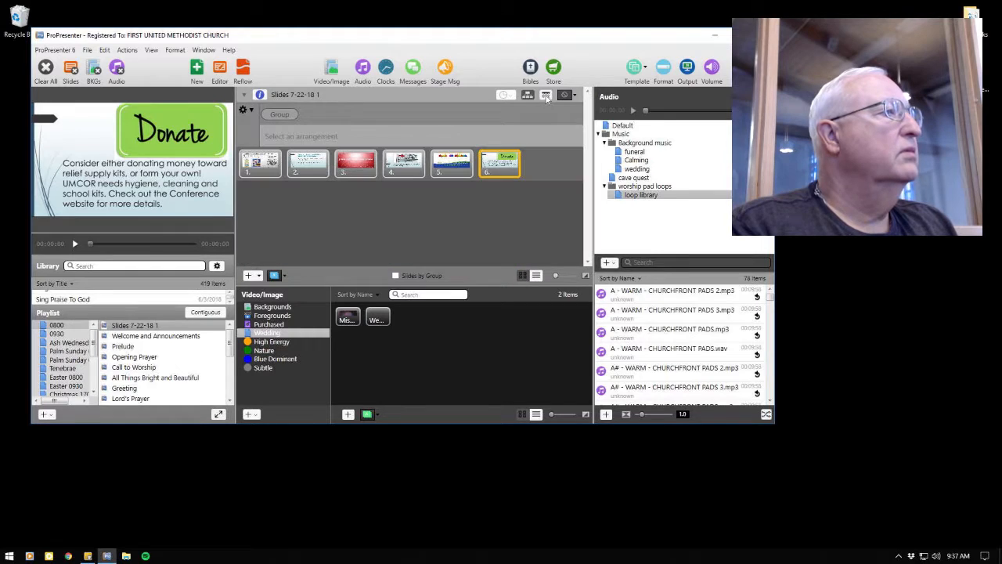
left_click(505, 95)
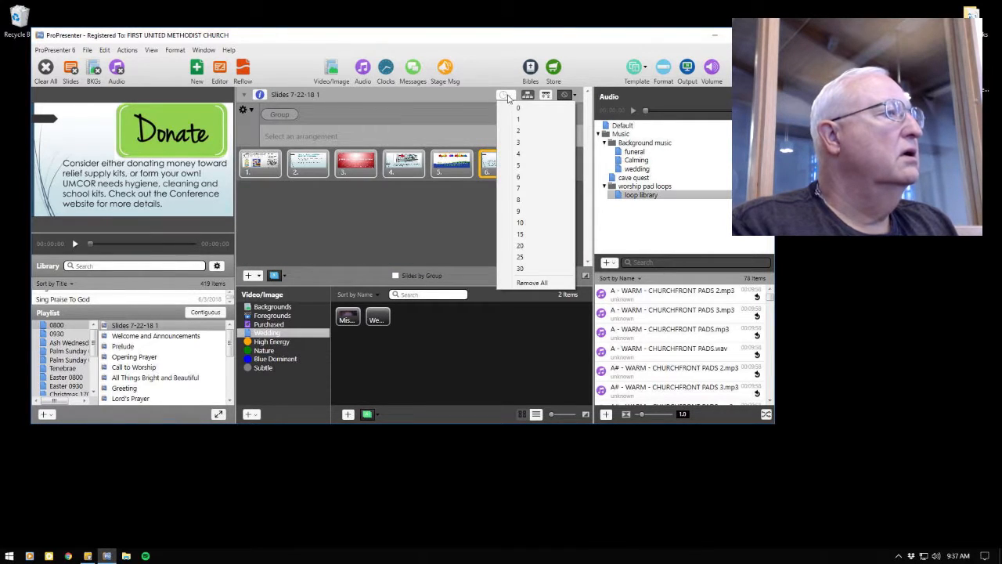
left_click(529, 188)
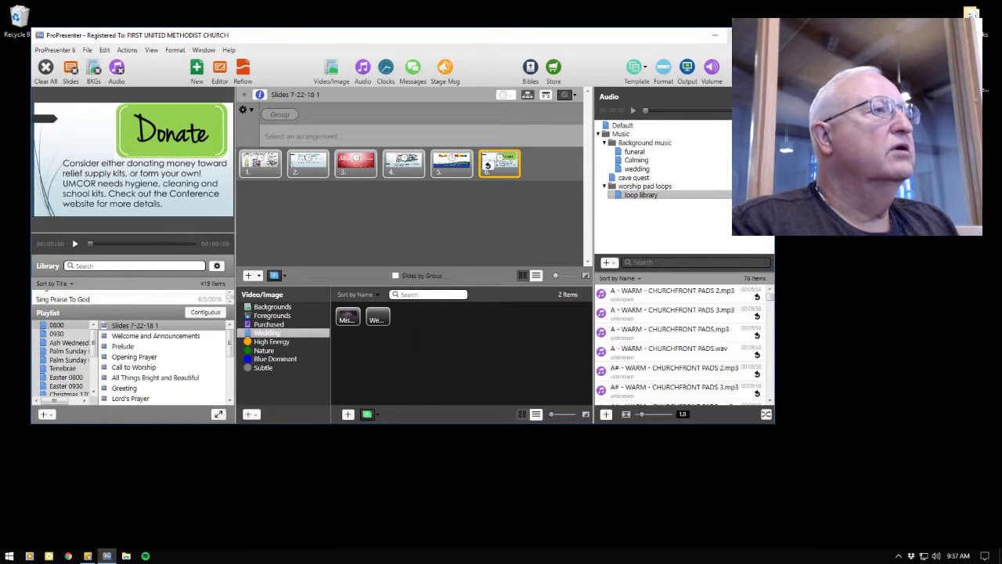
left_click(738, 35)
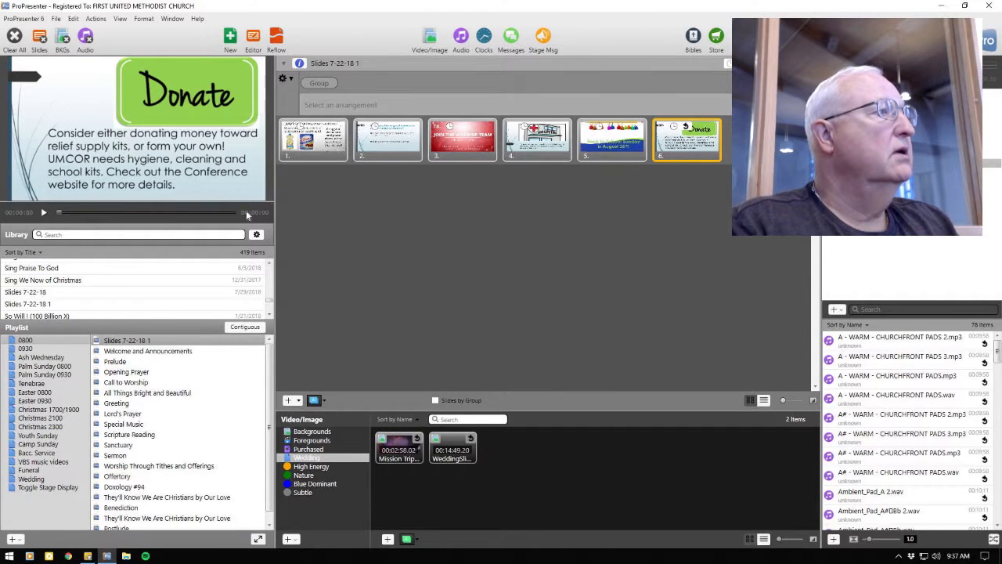
Step: Import the Sermon Slides 8 5 18 PowerPoint file from the Dropbox sermon folder, bringing in all slides as JPEG images
left_click(56, 18)
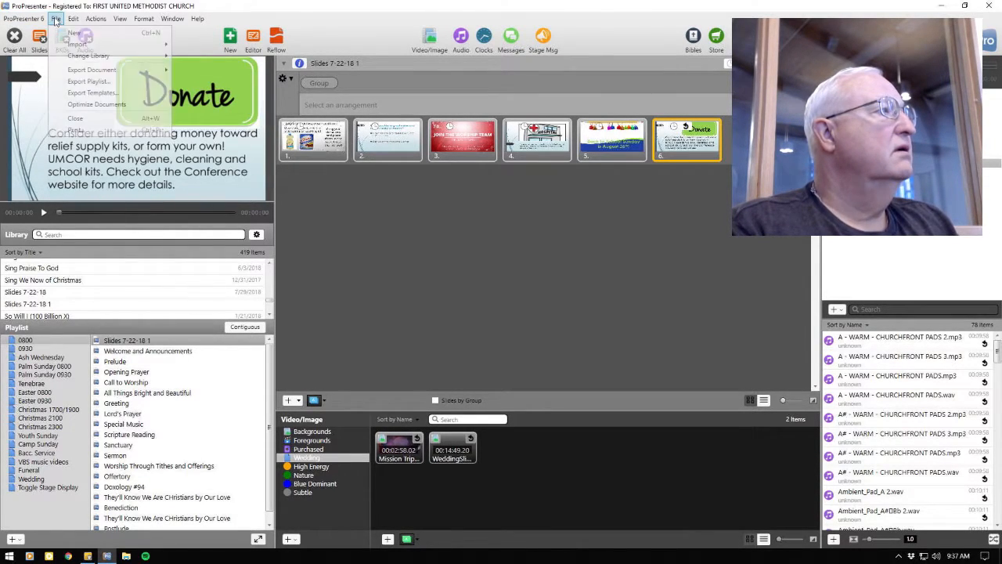
mouse_move(86, 43)
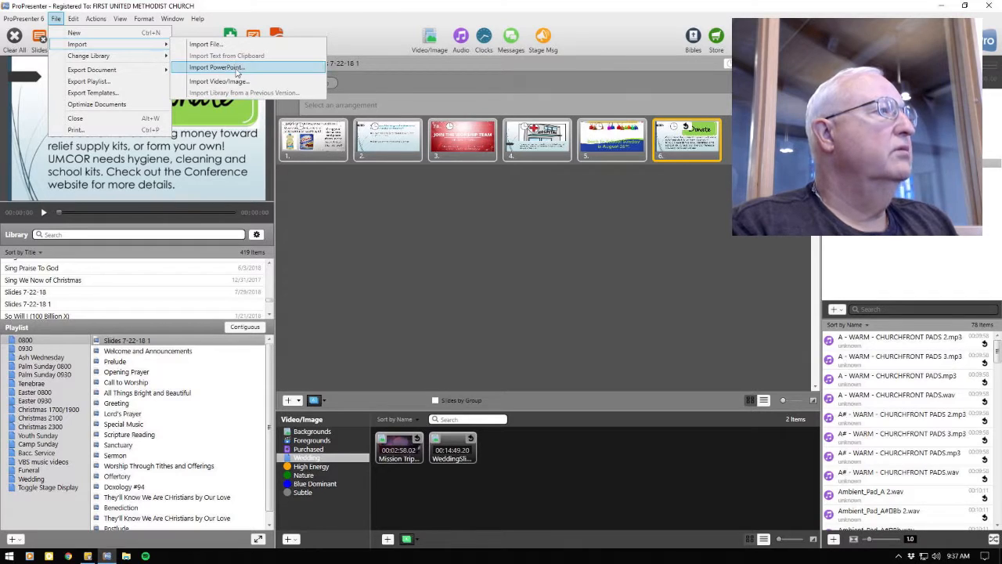
left_click(238, 68)
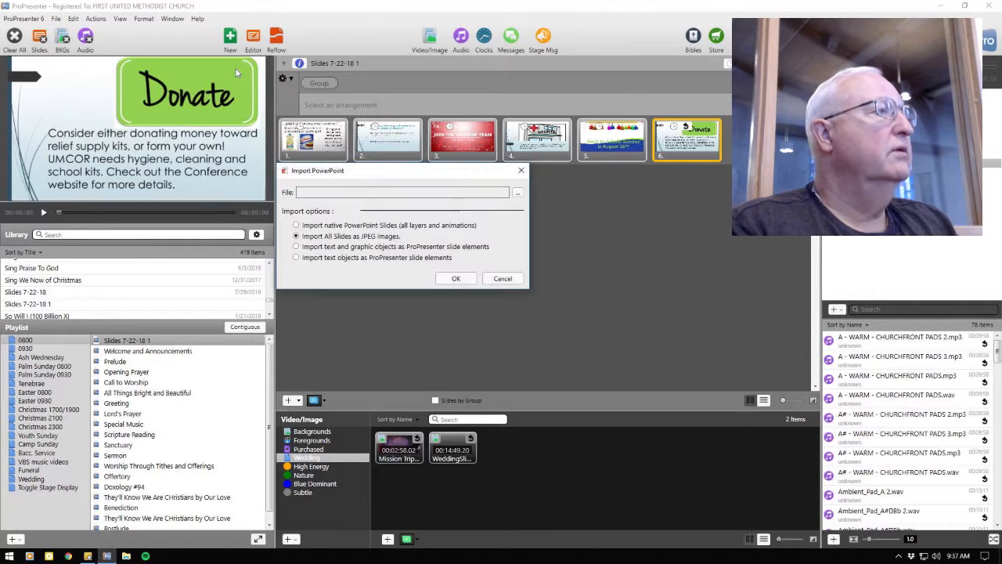
left_click(518, 193)
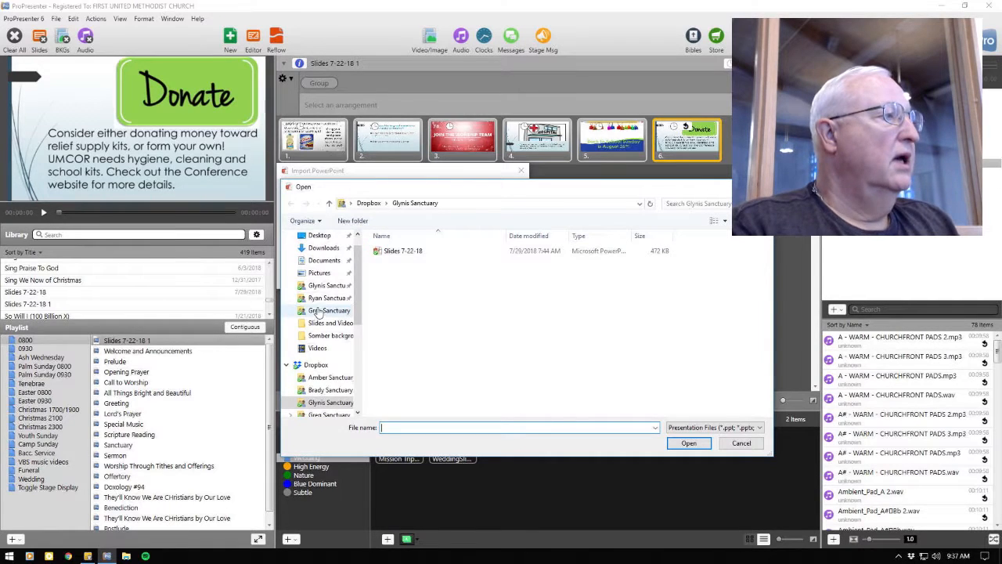
left_click(328, 310)
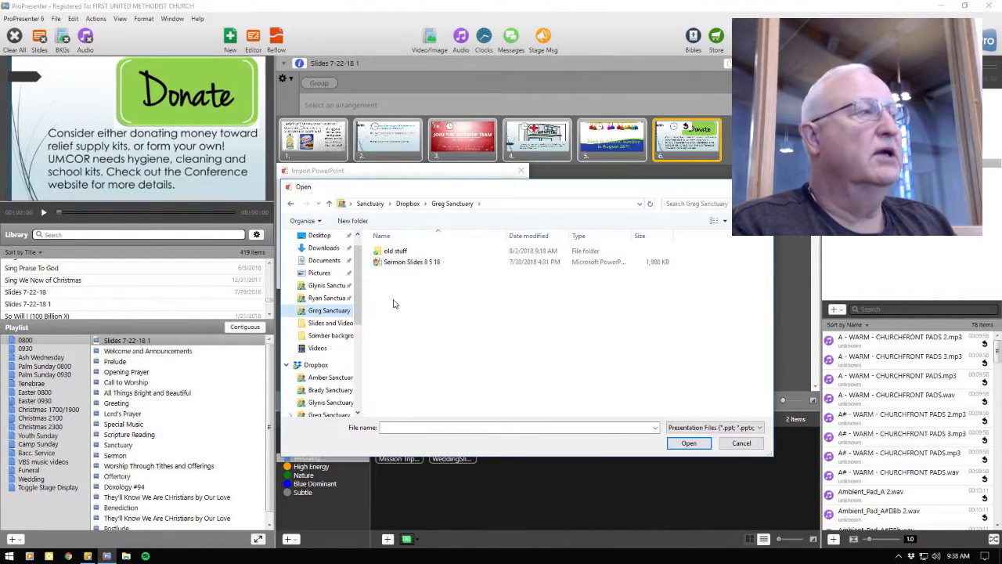
left_click(415, 266)
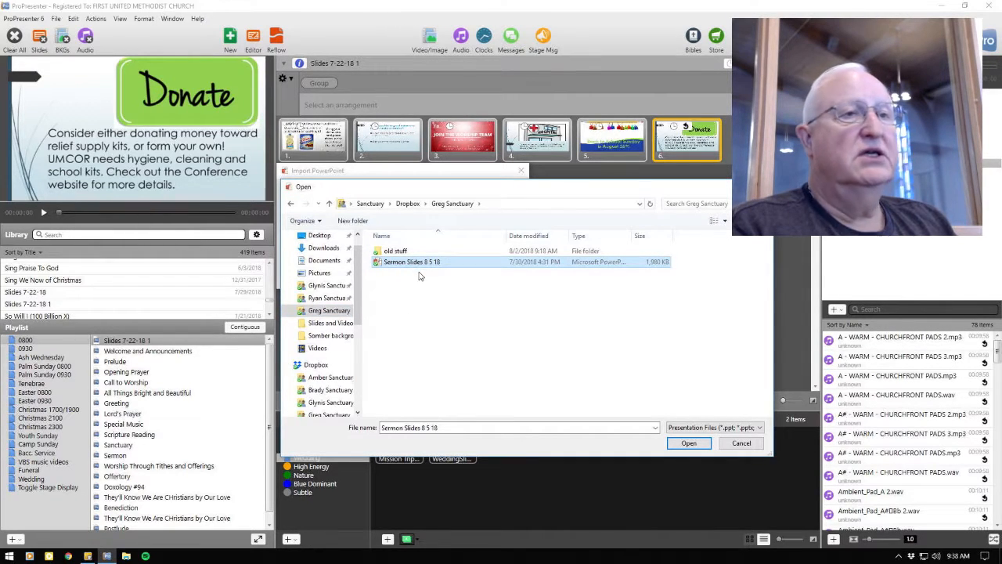
left_click(690, 444)
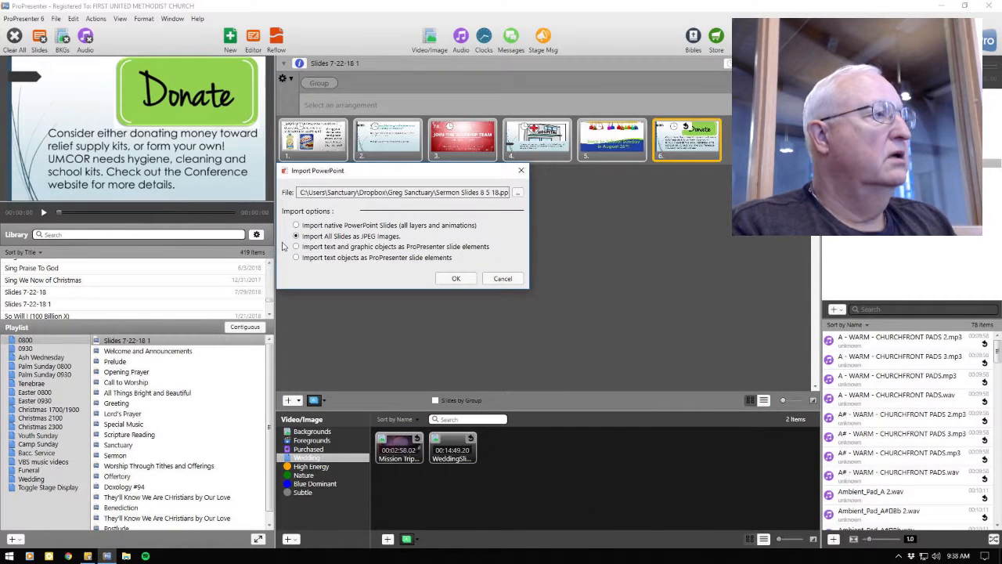
left_click(456, 279)
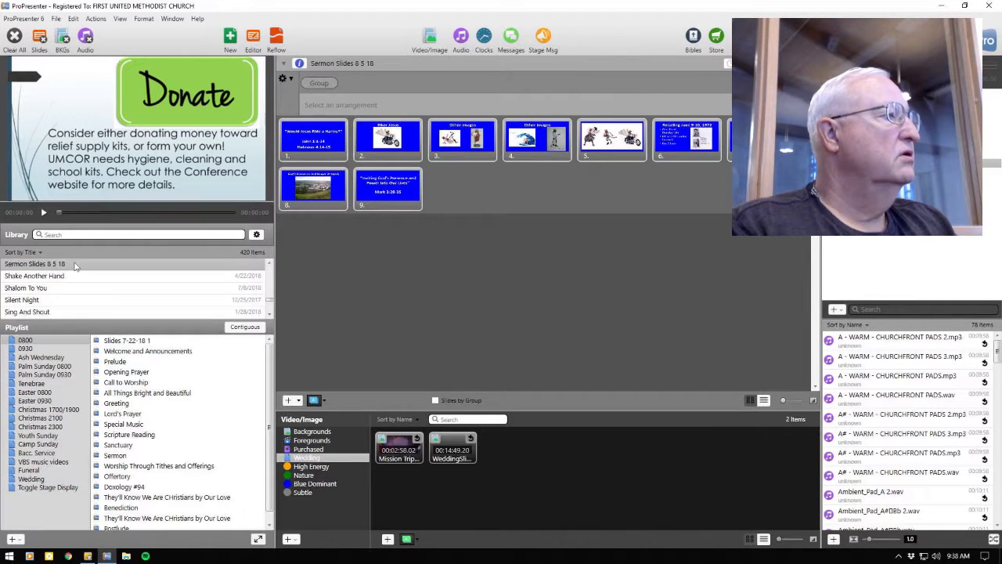
Step: Add Sermon Slides 8 5 18 from the library directly after the Sermon item in both the 0800 and 0930 playlists
left_click_drag(75, 266, 153, 465)
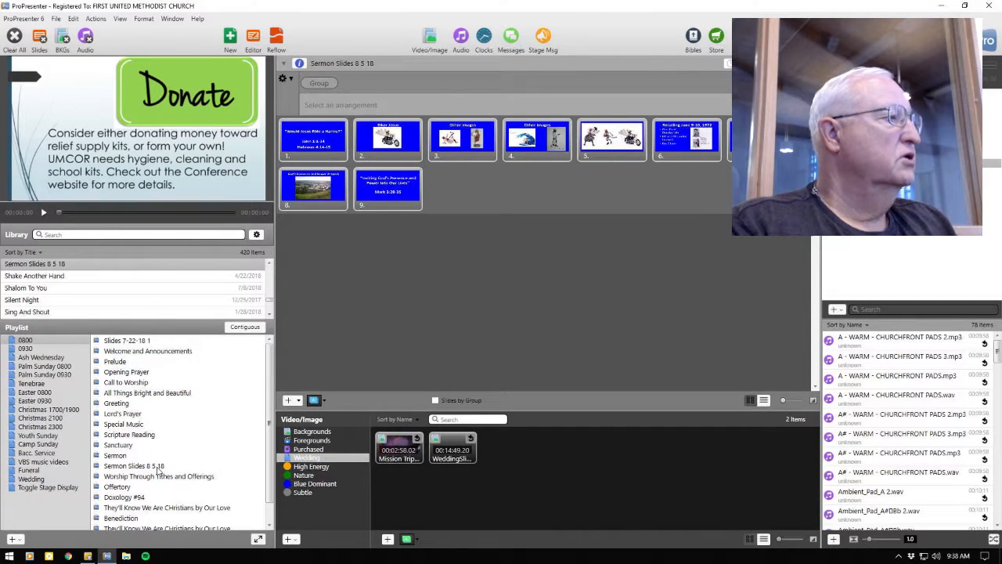
left_click(36, 350)
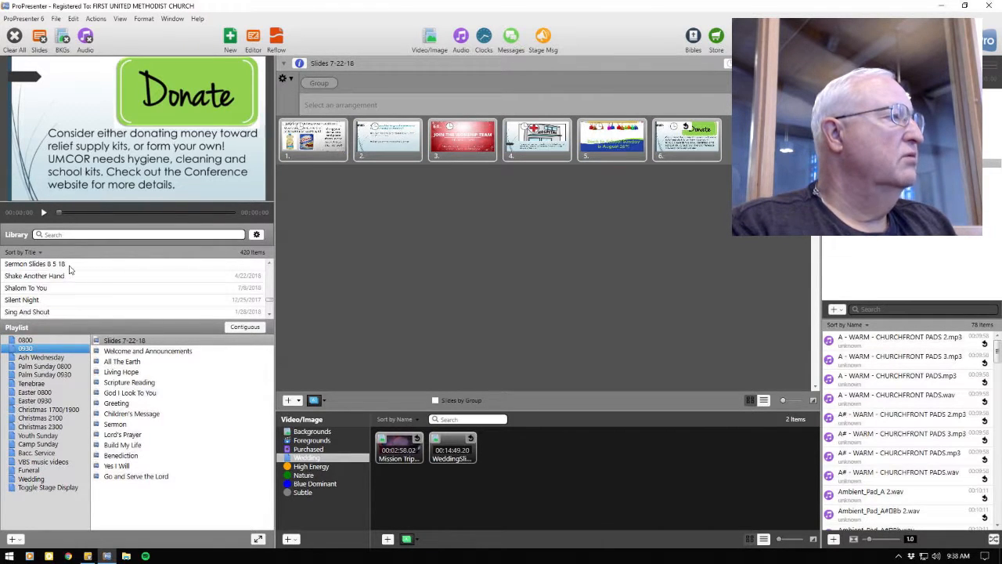
left_click_drag(69, 267, 136, 428)
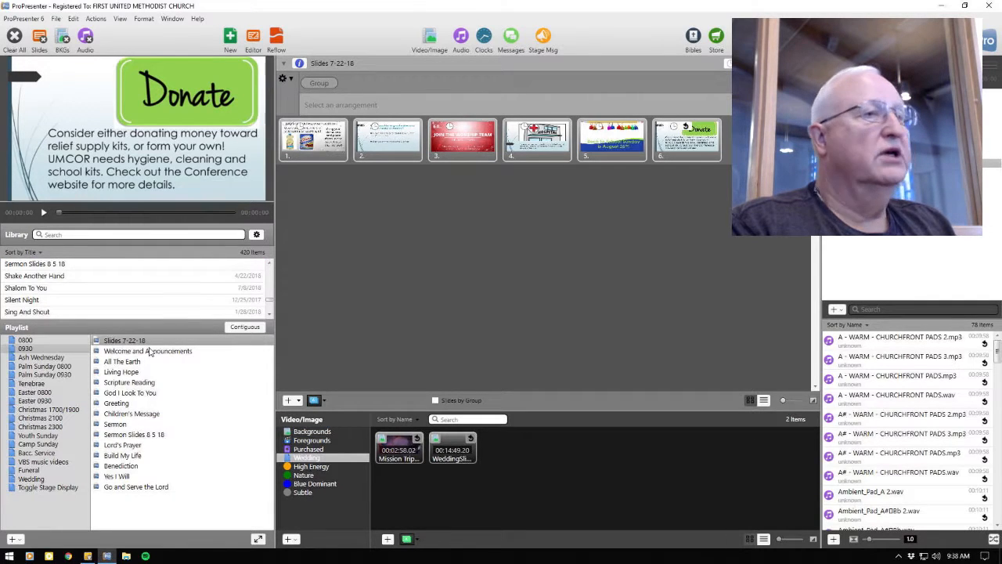